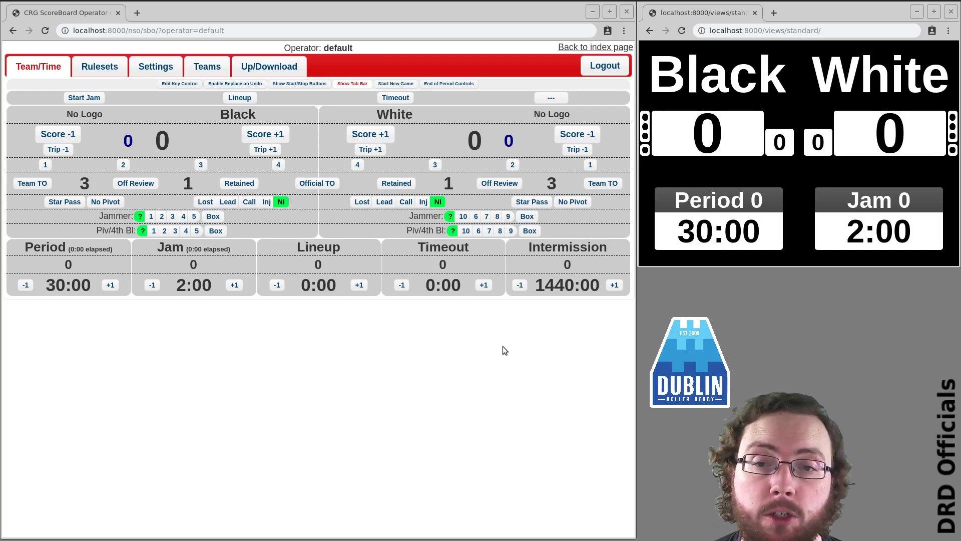
Assign White jammer 10 and Black jammer 1, start the first jam, and mark Black's jammer as lead
click(464, 217)
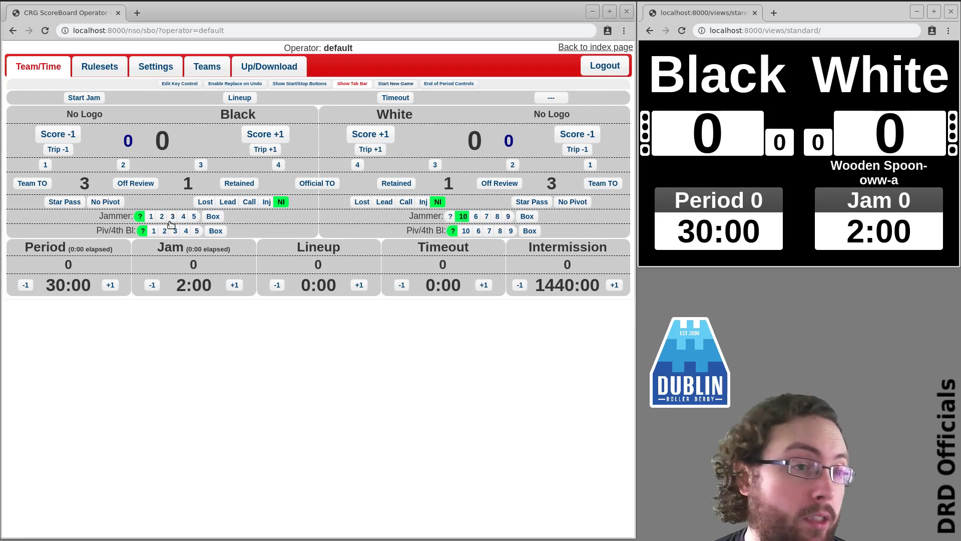
click(151, 217)
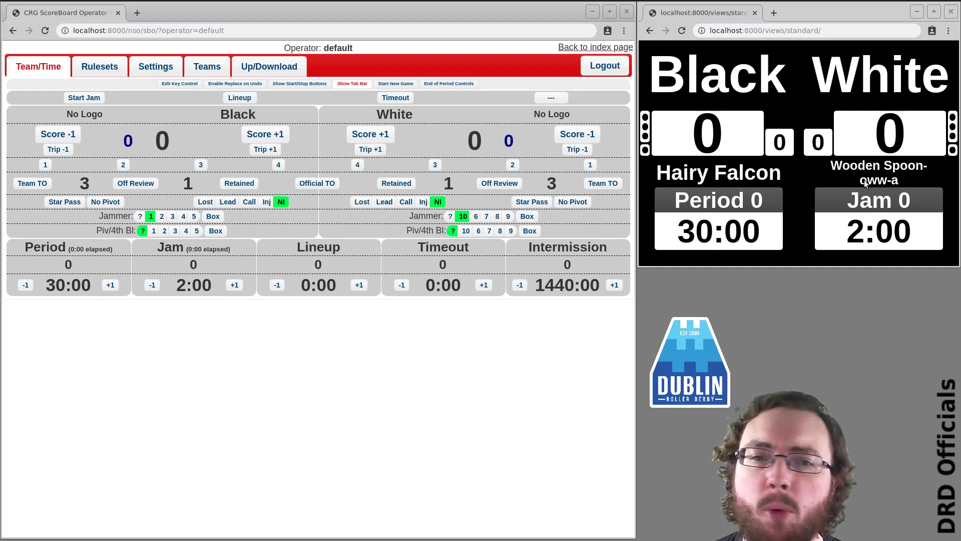
click(83, 100)
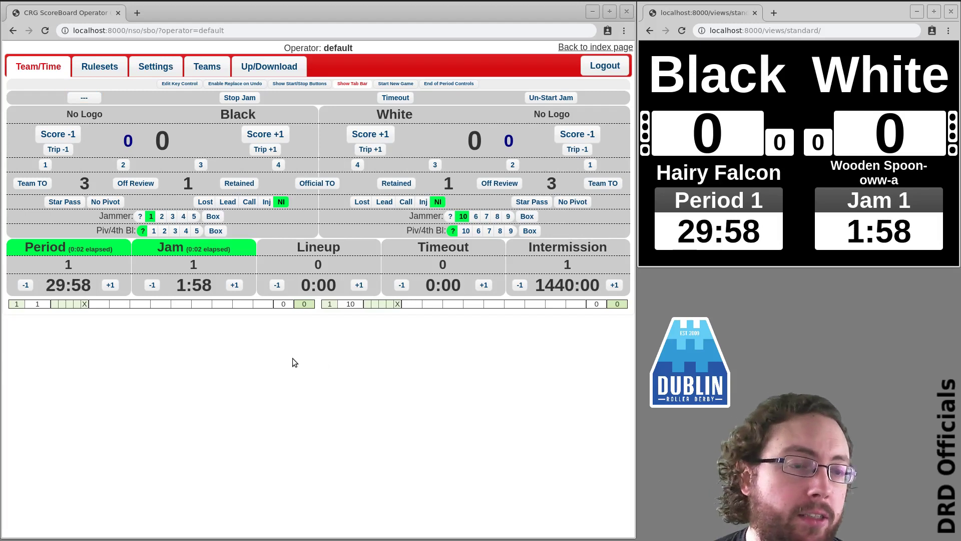
click(227, 201)
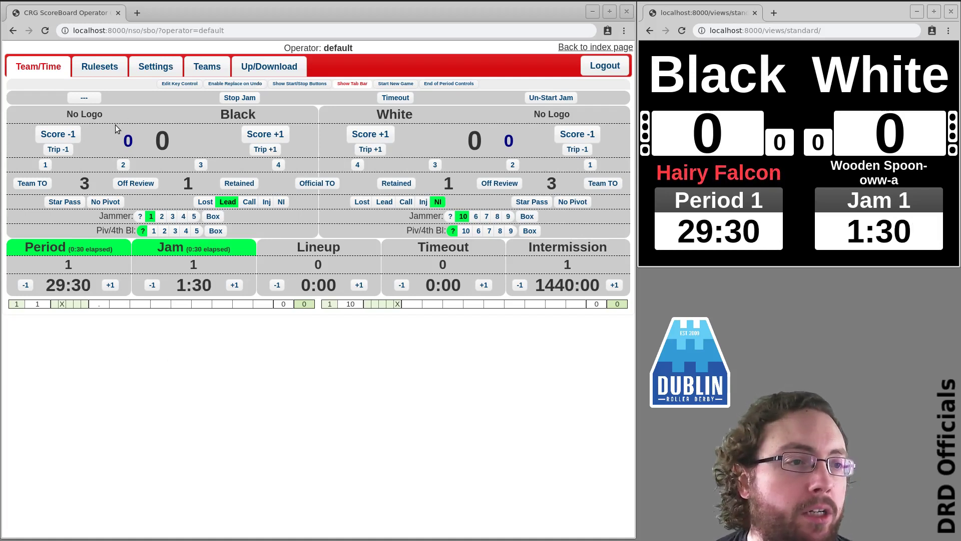
Remove Black's completed initial trip and add it back
click(55, 150)
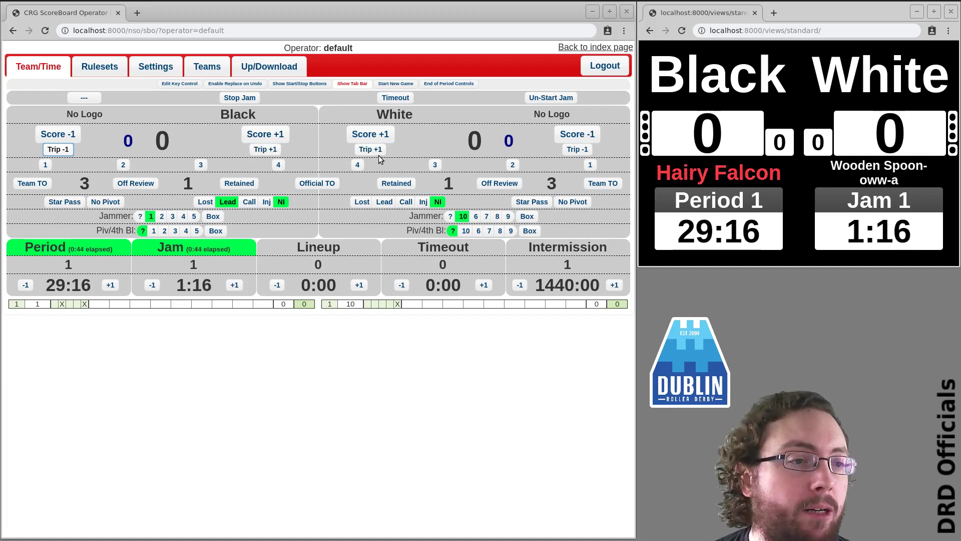
click(354, 341)
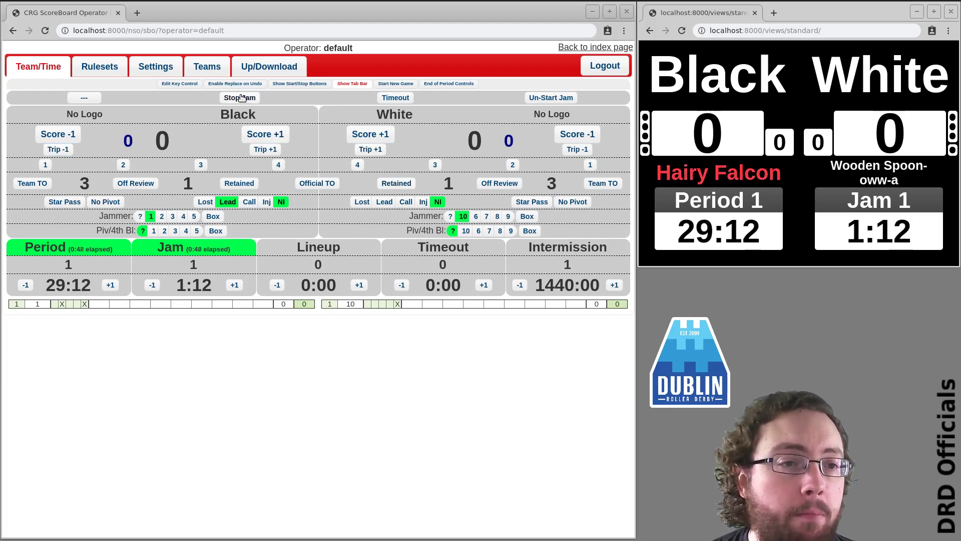
click(262, 150)
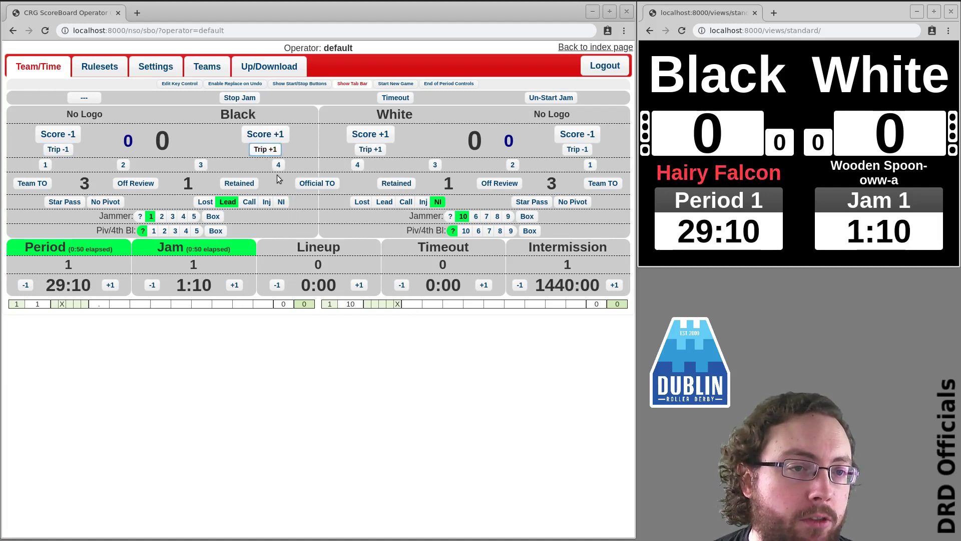
Award Black a 4-point scoring trip and stop the jam
click(278, 164)
click(252, 96)
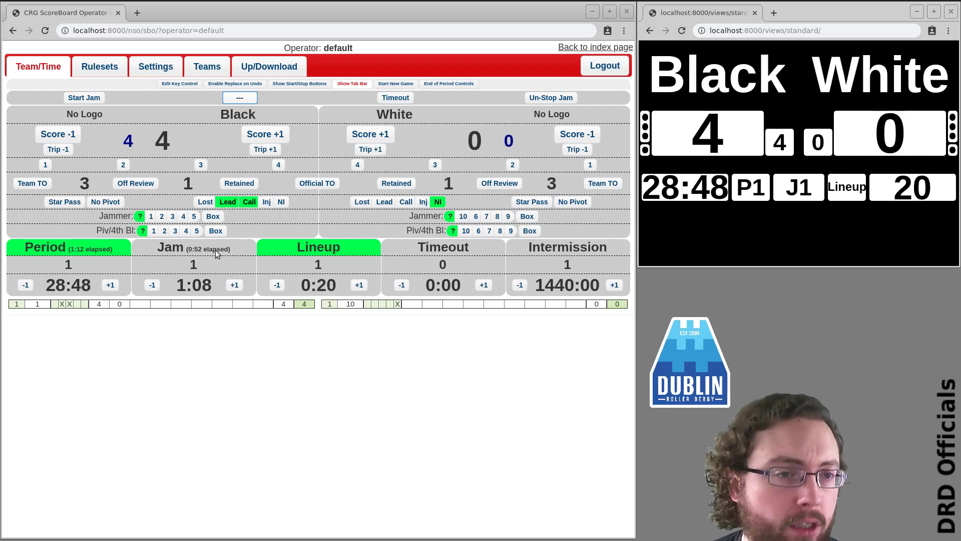
Clear and restore Black's Call status, swap it for an injury call-off, and switch it back to Call
click(249, 203)
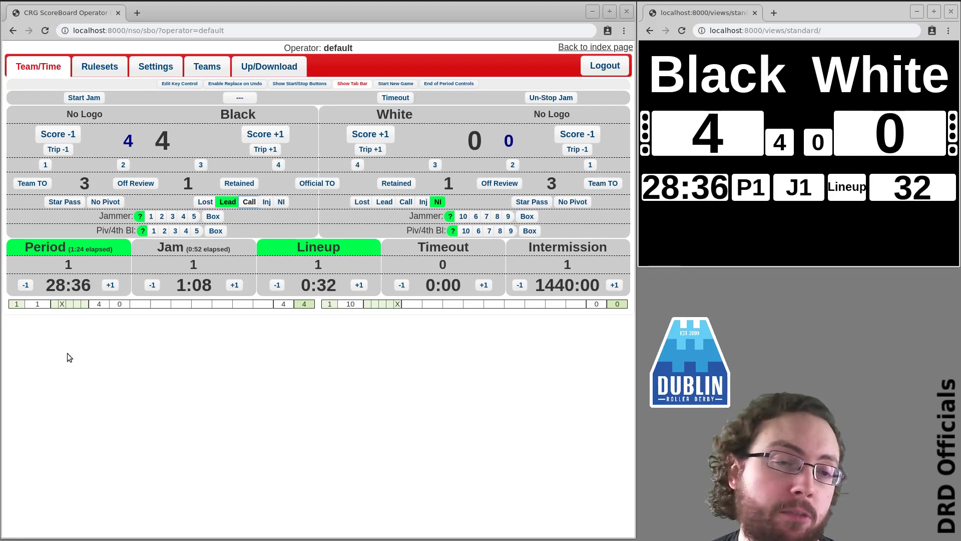
click(249, 202)
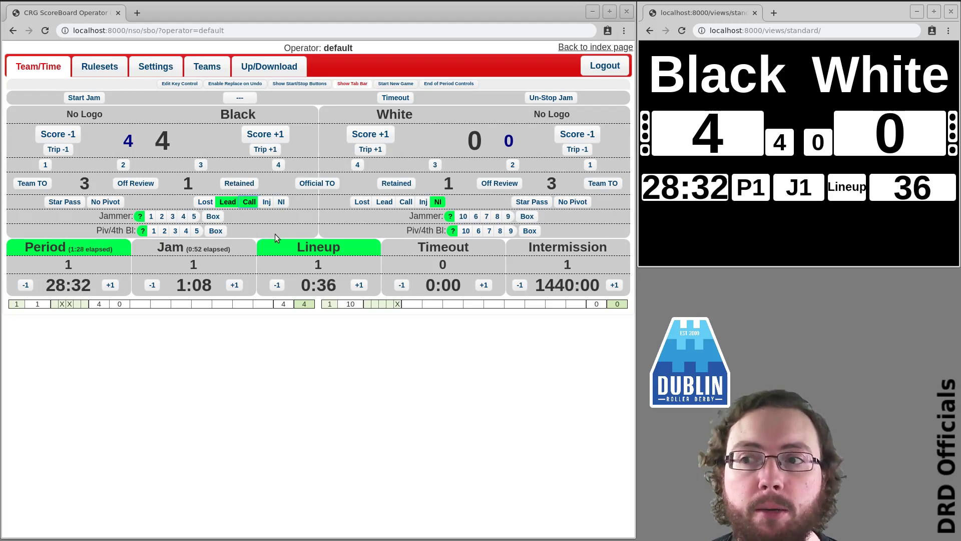
click(267, 203)
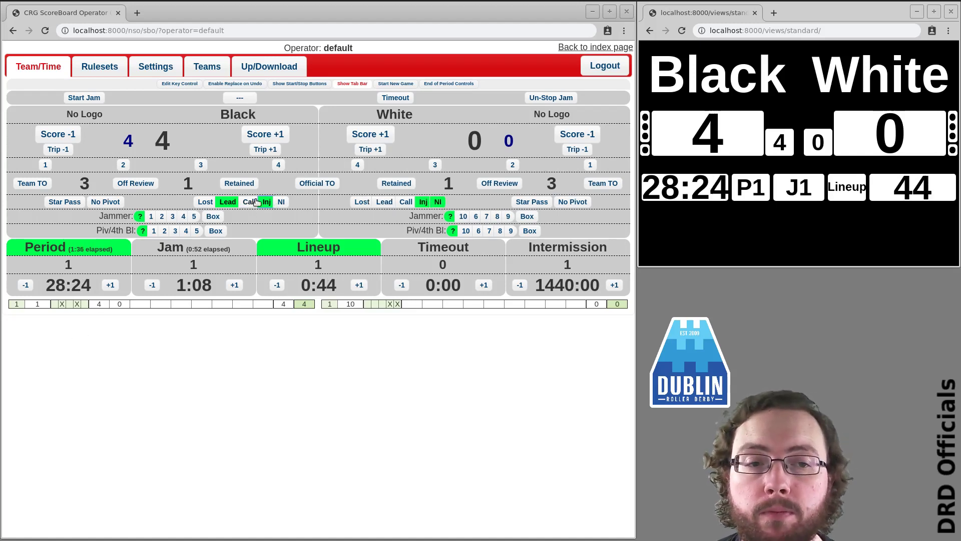
click(249, 202)
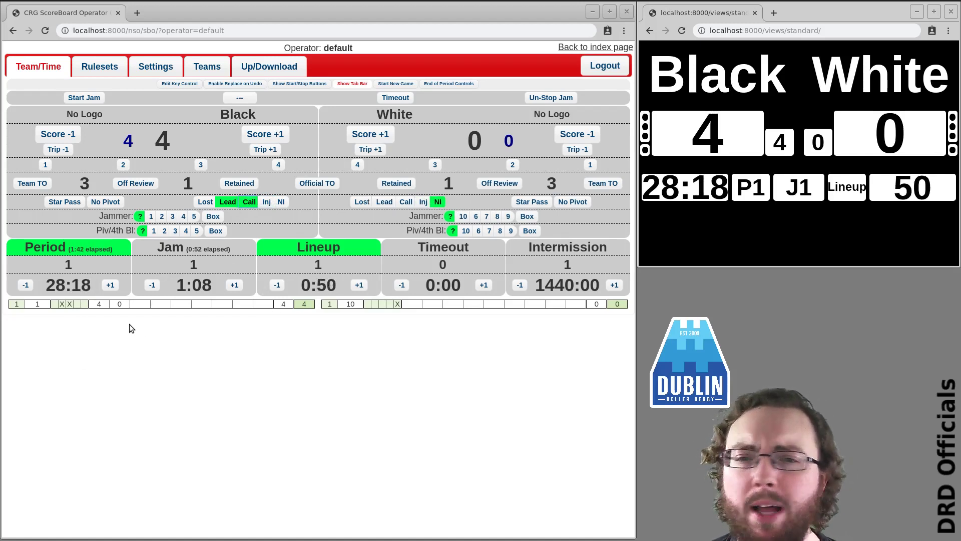
Add an injury mark to Black's jam 1 row, clear both Call and Inj, toggle White's Call mark, and restore Black's Call
click(78, 304)
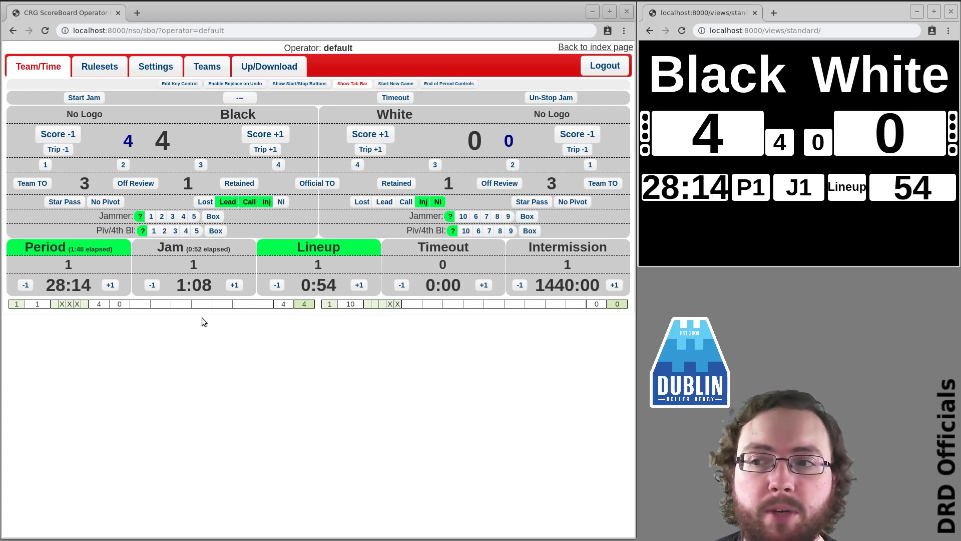
click(258, 205)
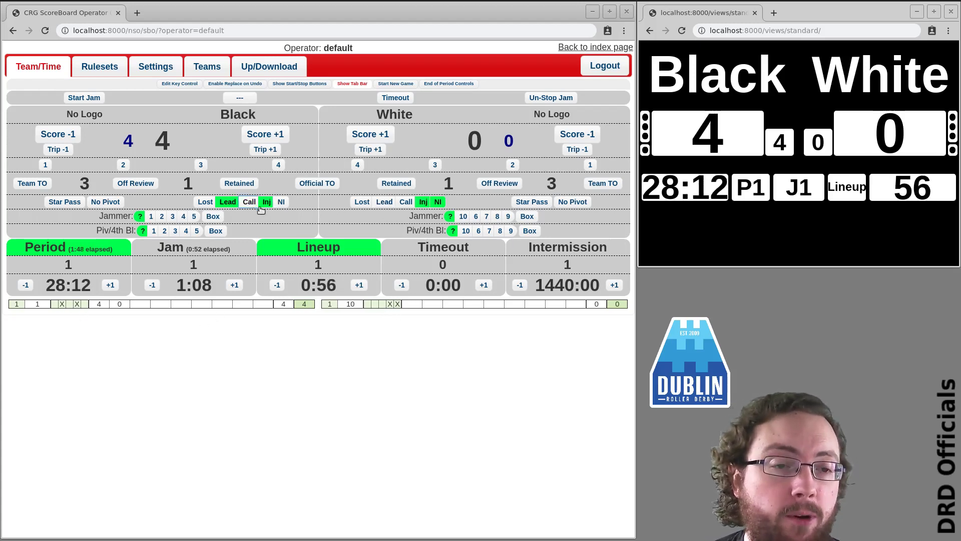
click(263, 205)
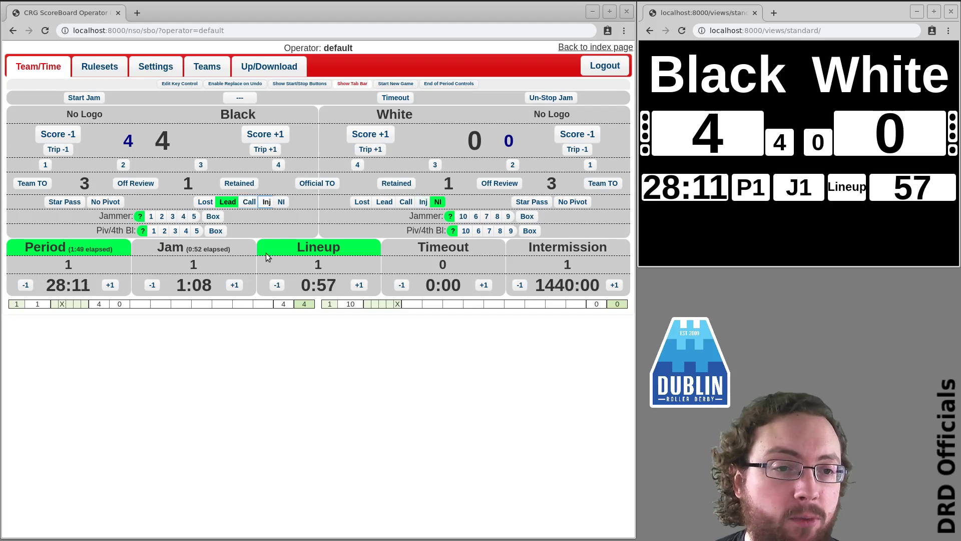
click(382, 305)
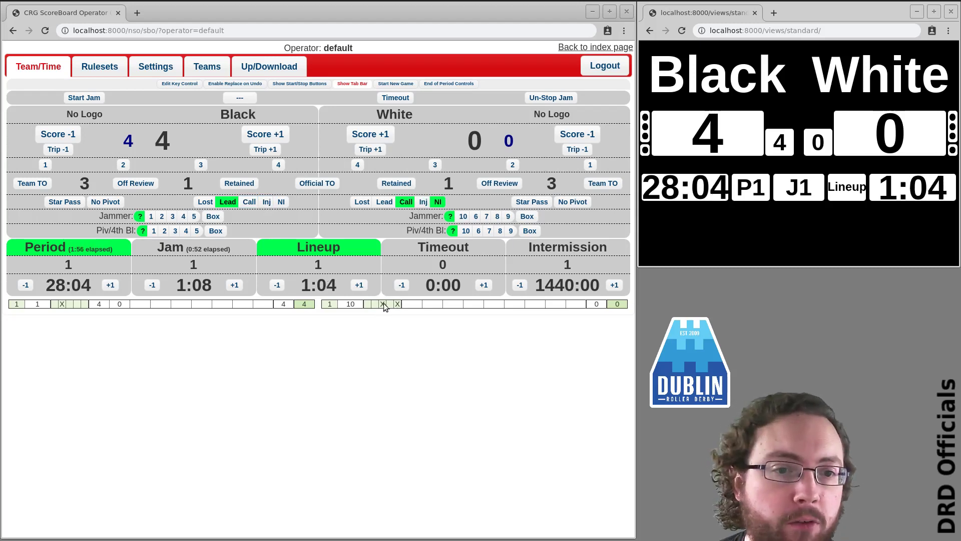
click(384, 304)
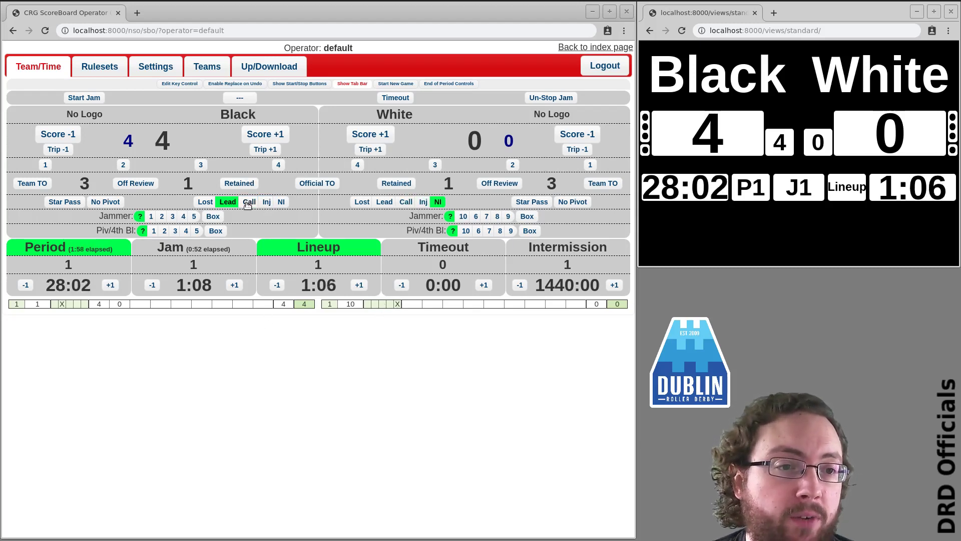
click(248, 203)
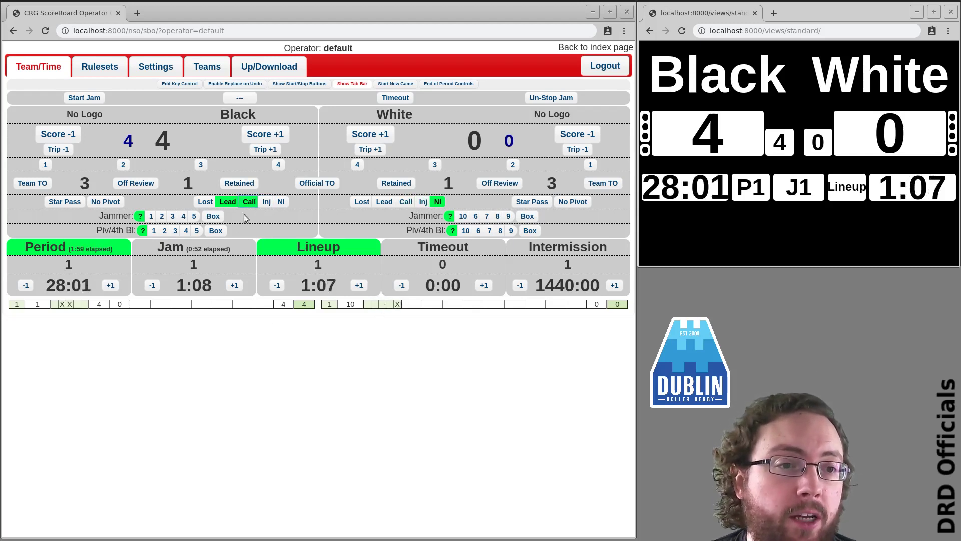
Mark Black's lead as lost in the jam 1 row, and start jam 2 with Black jammer 2
click(55, 304)
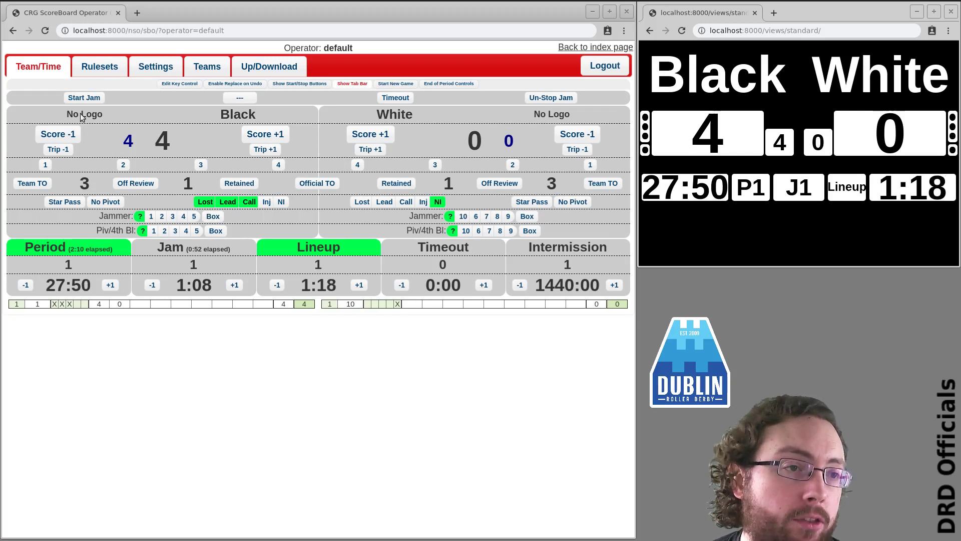
click(90, 98)
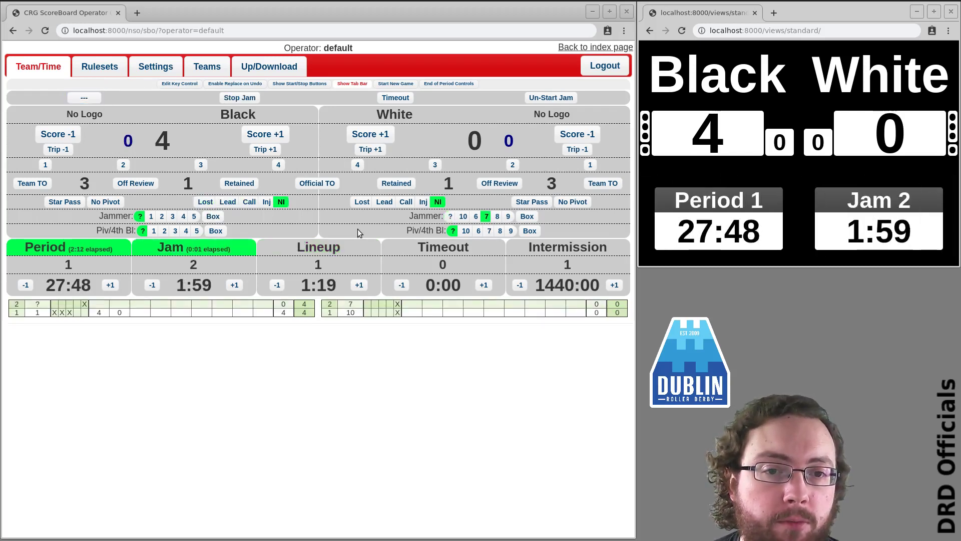
click(161, 216)
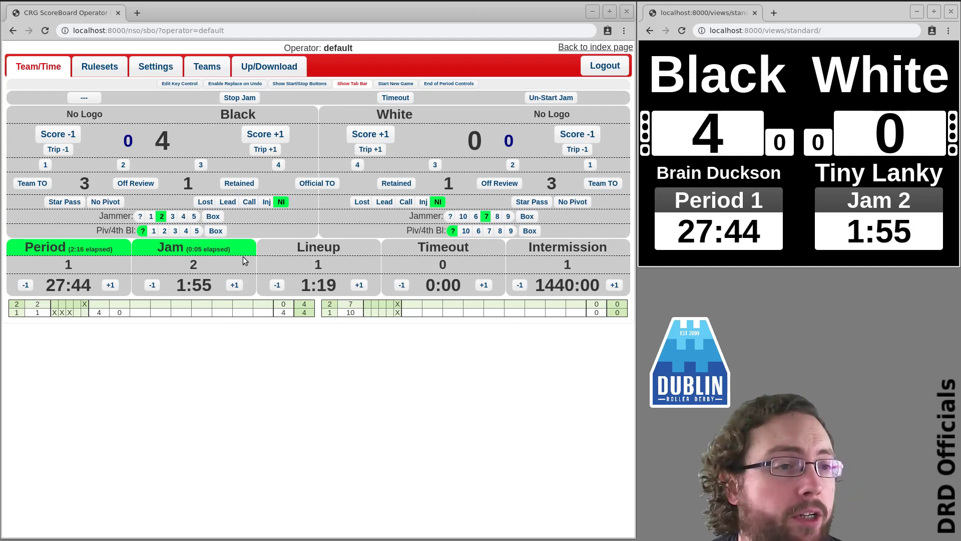
Give Black lead and a 4-point trip in jam 2, and mark that lead as lost
click(229, 202)
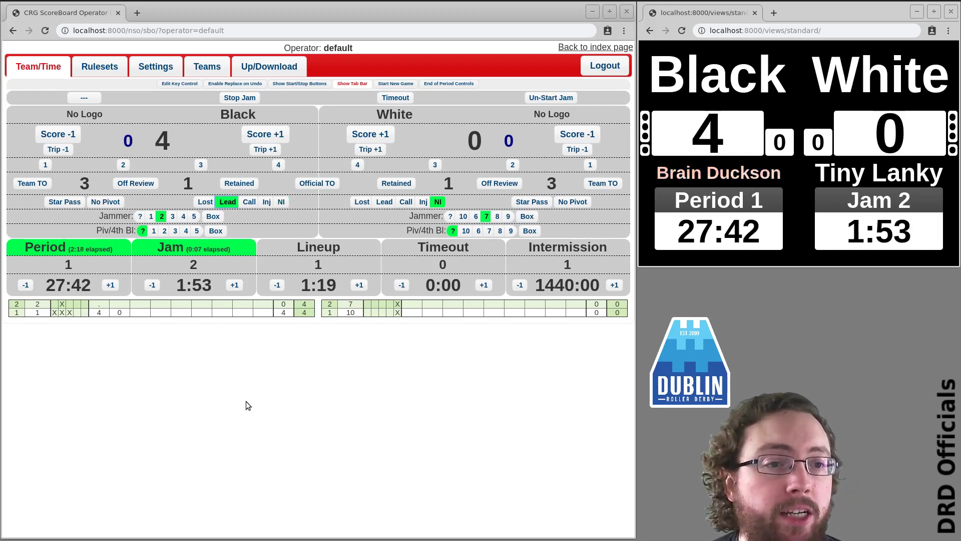
click(276, 165)
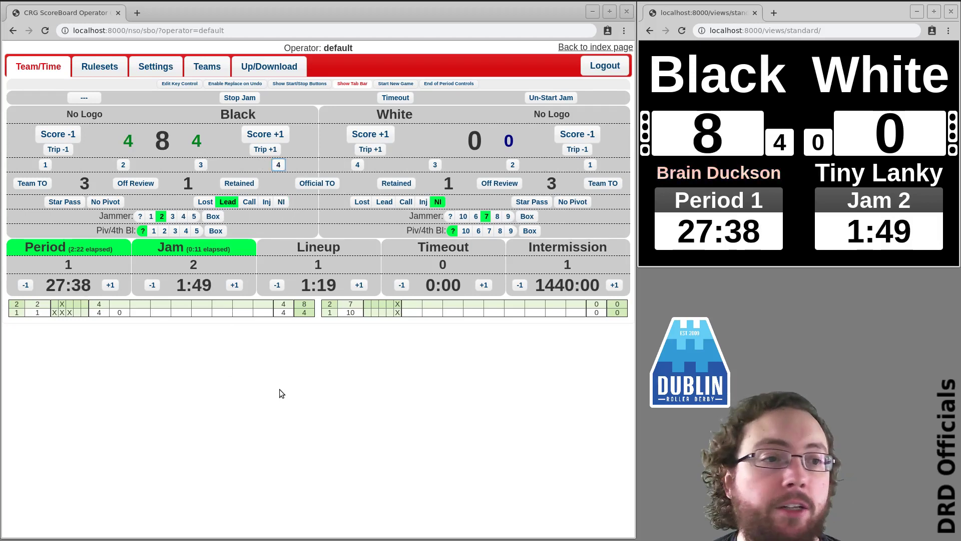
click(205, 202)
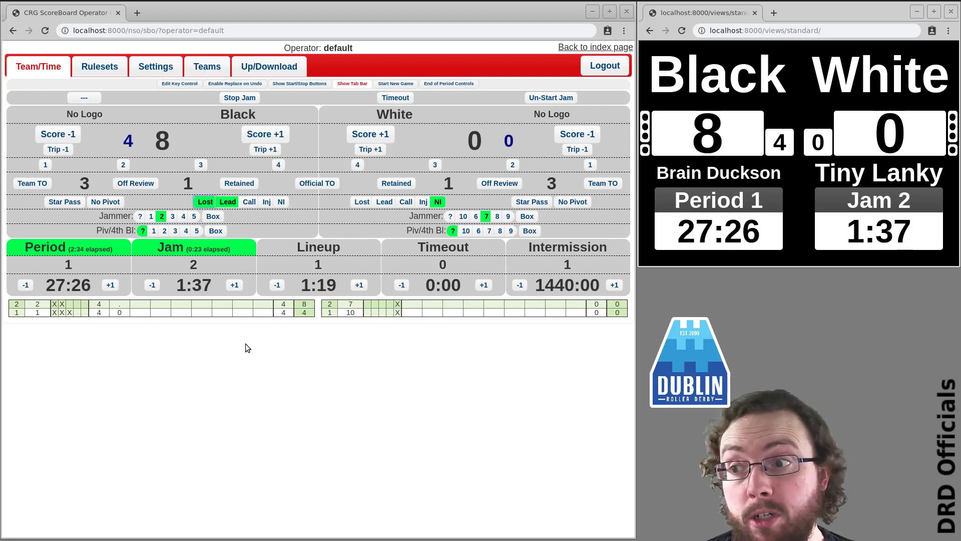
Set the jam clock's time to 2 seconds and close its settings so the jam can run out
click(200, 284)
click(313, 234)
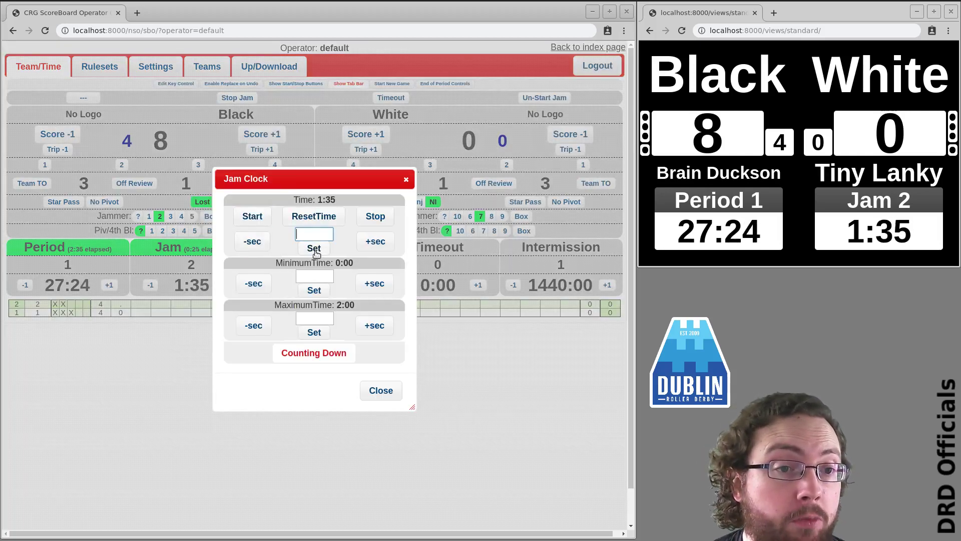
text(2)
click(314, 248)
click(382, 391)
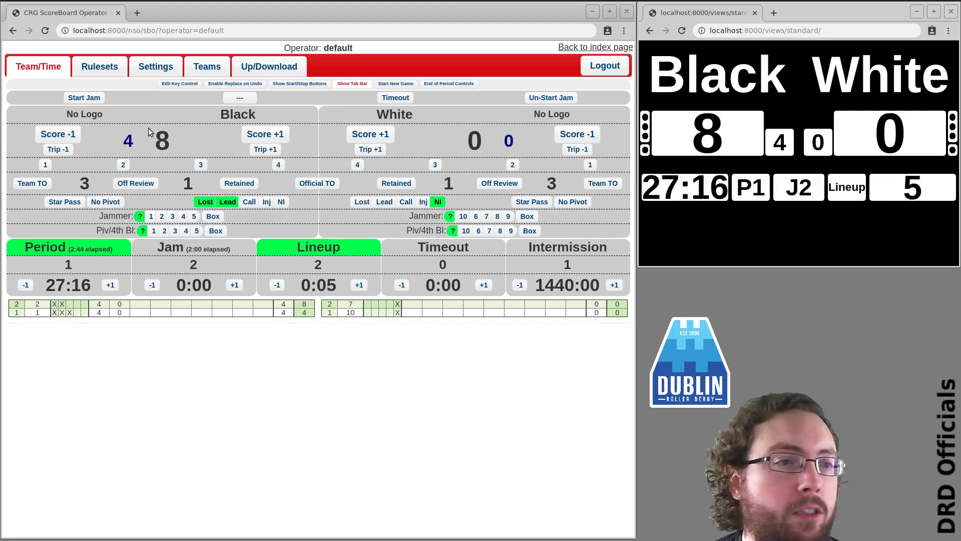
Start jam 3, complete Black's initial trip without lead, and assign Black jammer 3 and White jammer 9
click(84, 97)
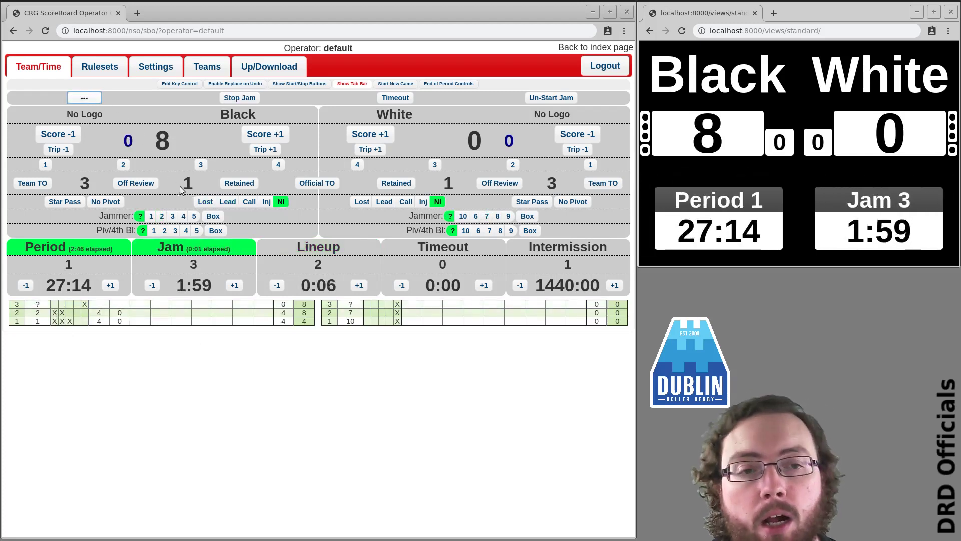
click(265, 149)
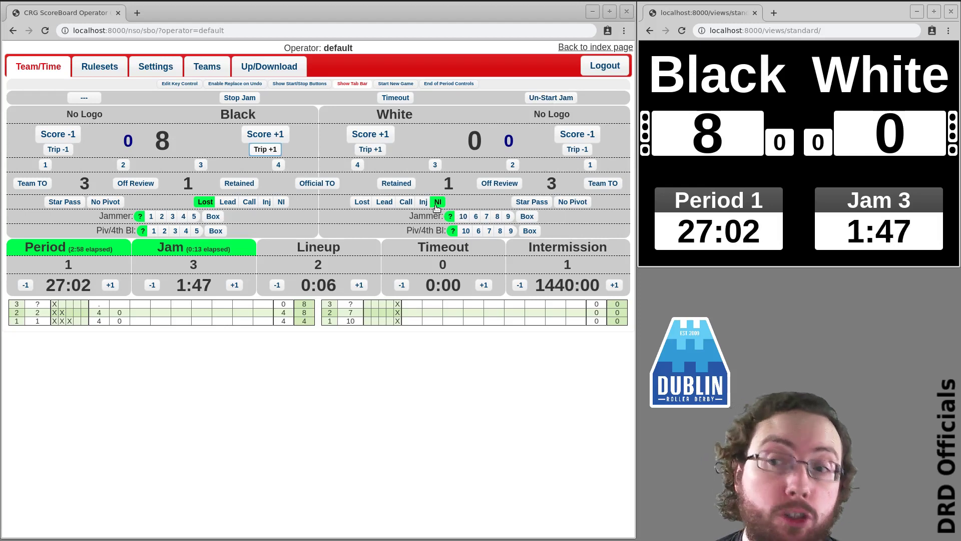
click(172, 217)
click(508, 217)
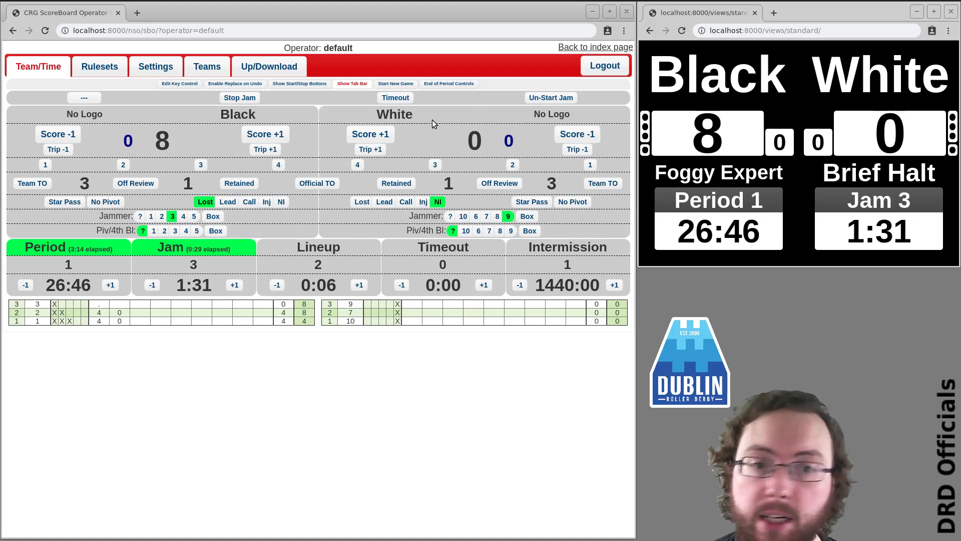
Complete White's initial trip without lead and stop jam 3
click(362, 203)
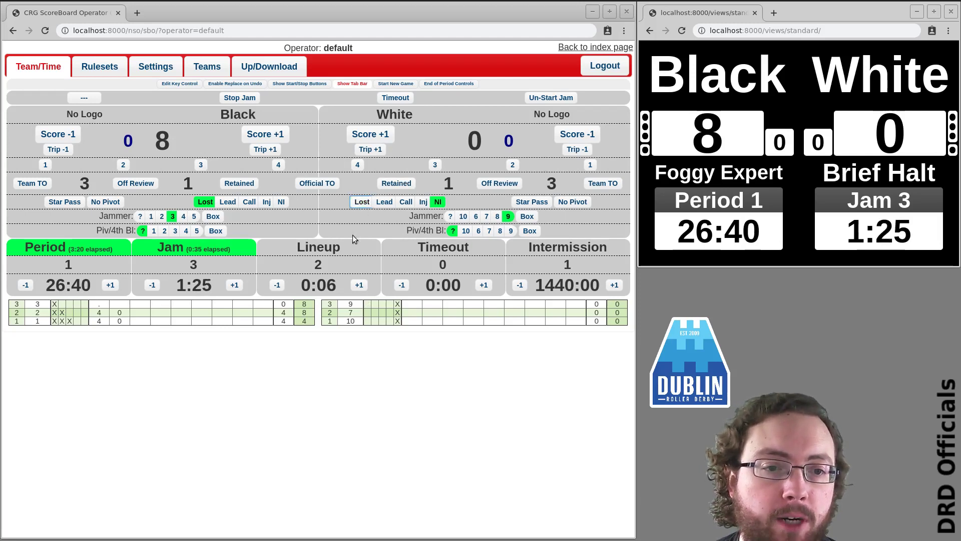
click(374, 150)
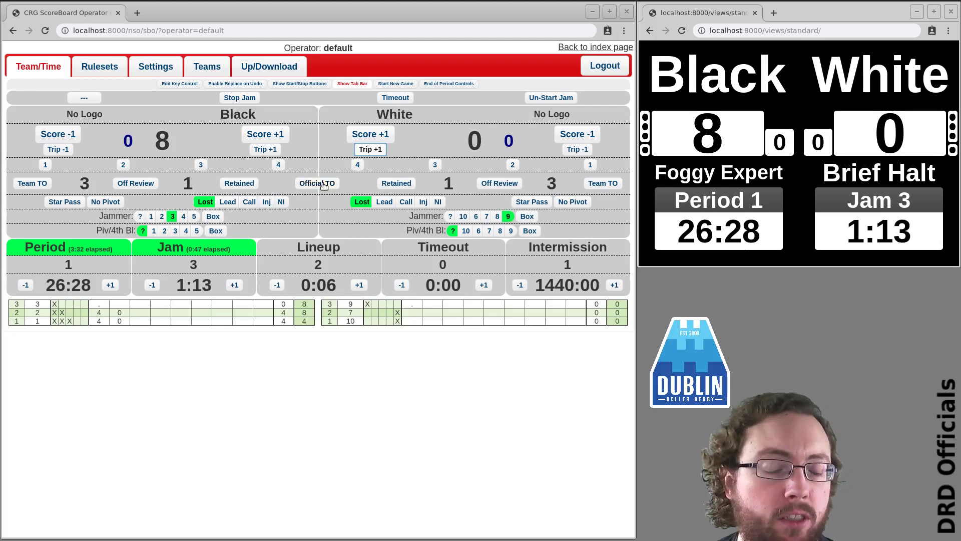
click(240, 98)
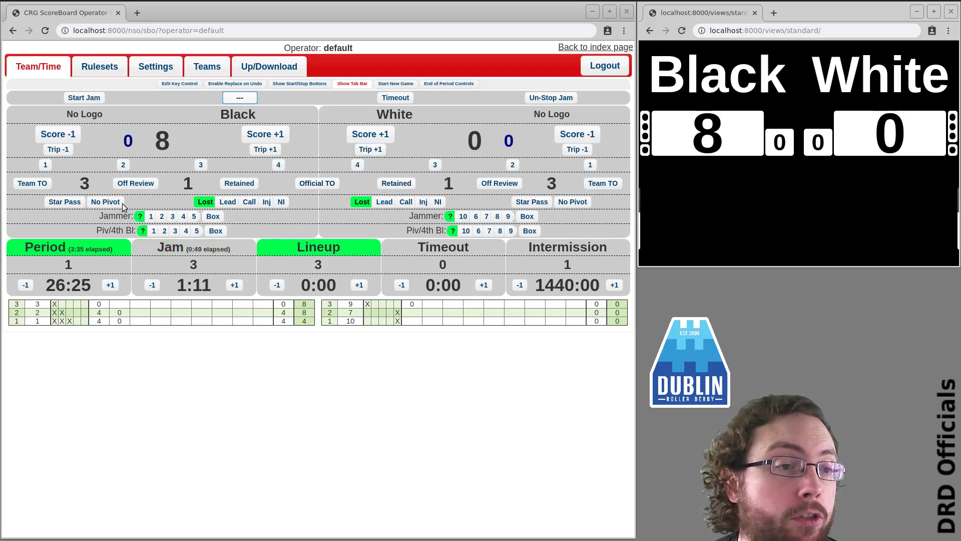
Start jam 4, mark Black's jammer as lead, and award Black a 4-point trip
click(84, 98)
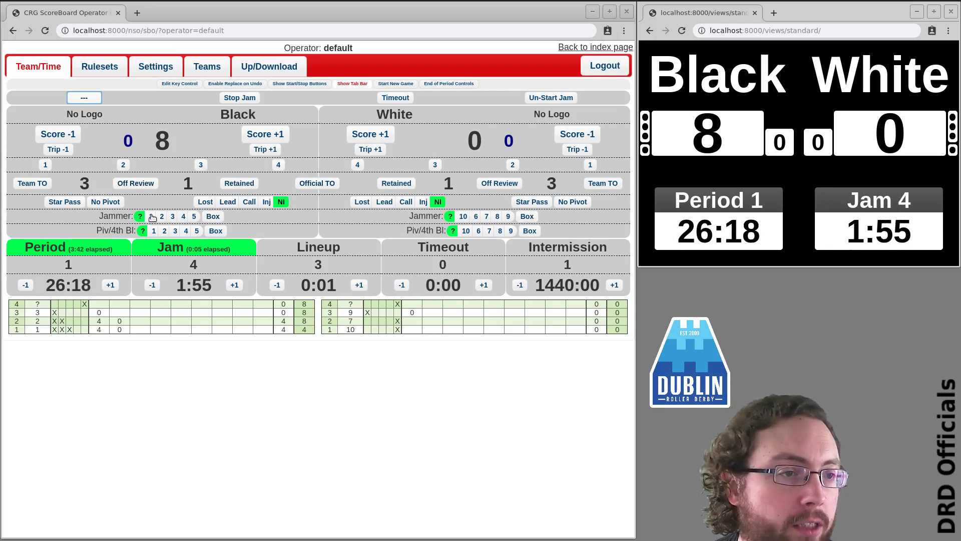
click(227, 202)
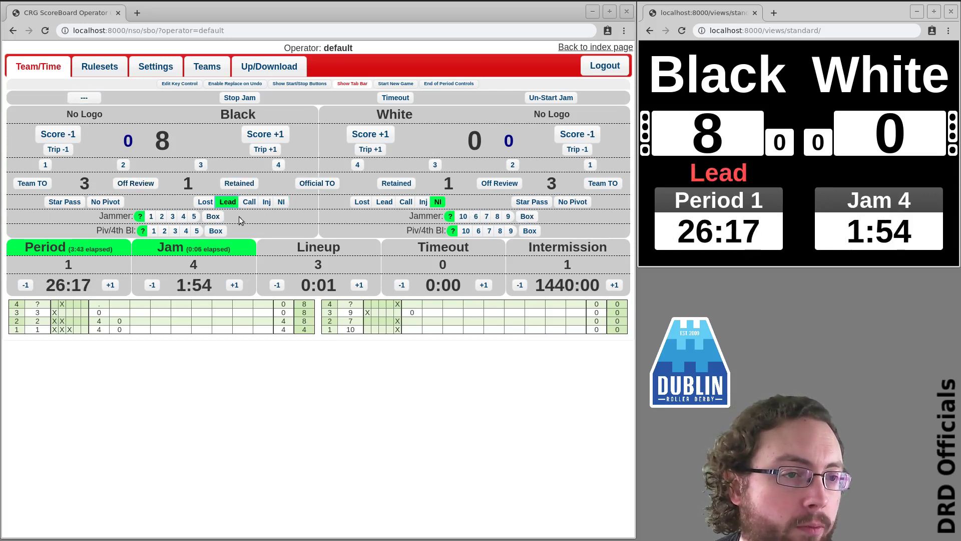
click(276, 166)
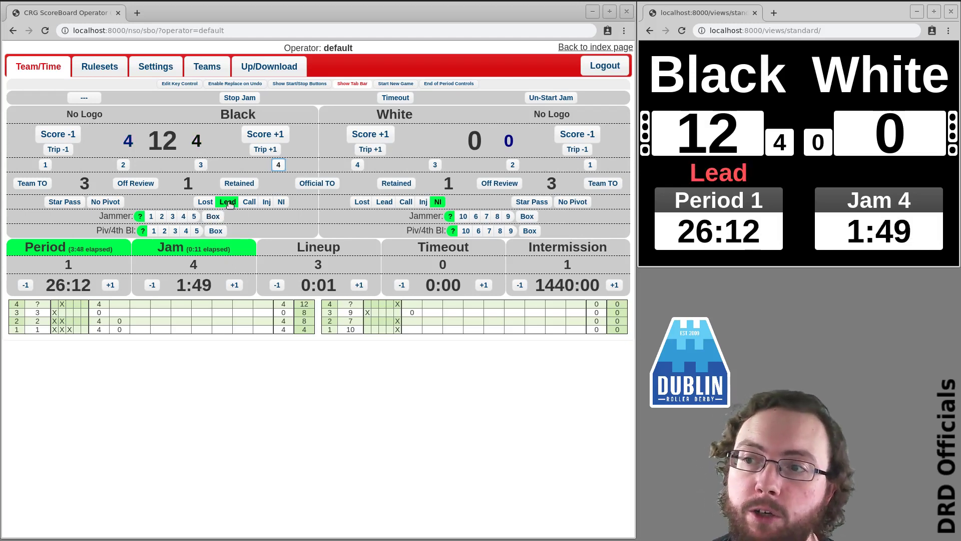
Try Black's Lost status and send Black's jammer to the box, clearing both the Box and Lost marks again
click(203, 205)
click(203, 205)
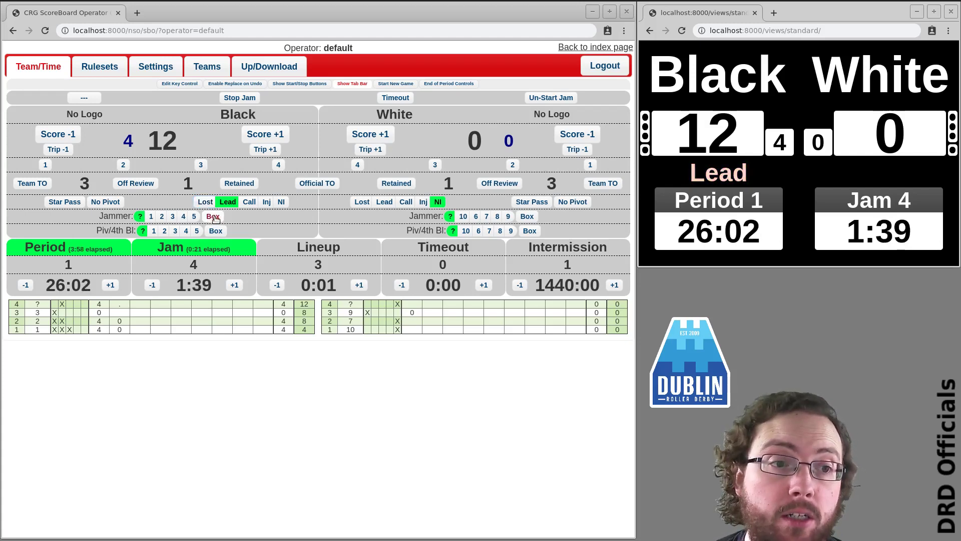
click(213, 217)
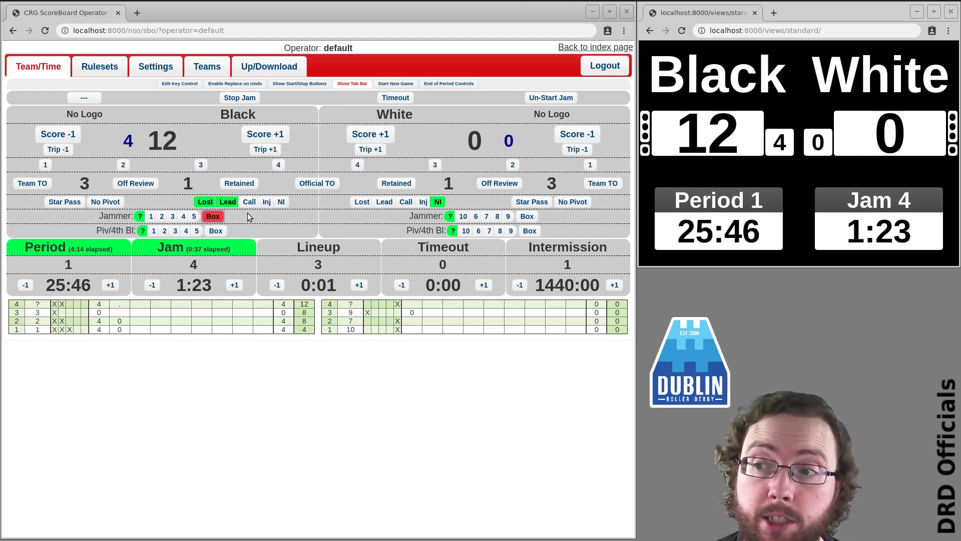
click(213, 216)
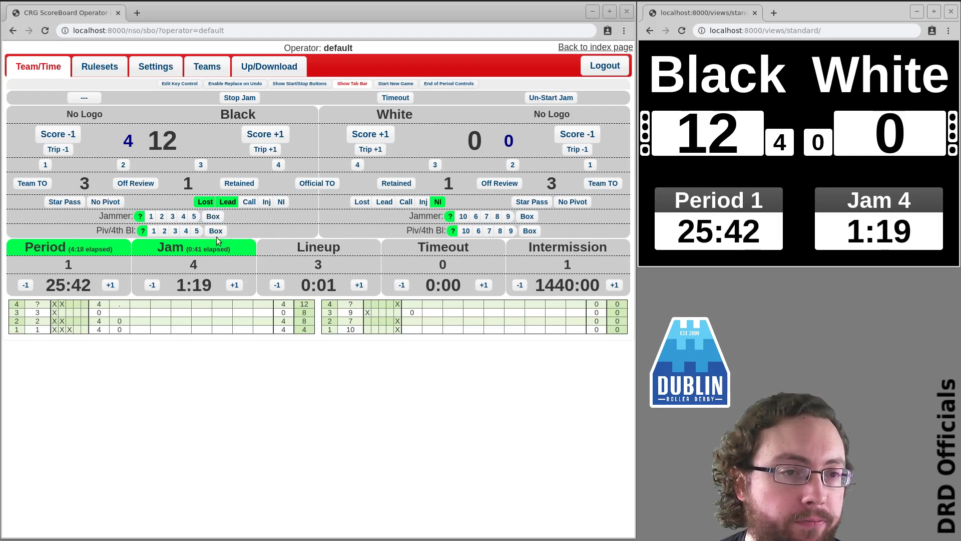
click(206, 202)
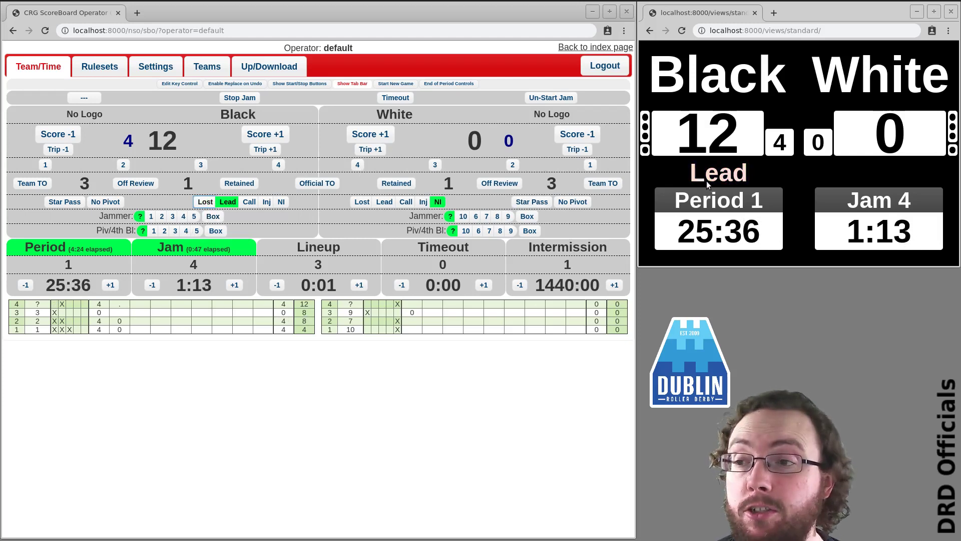
Assign Black jammer 3 and White jammer 8 for jam 4
click(172, 215)
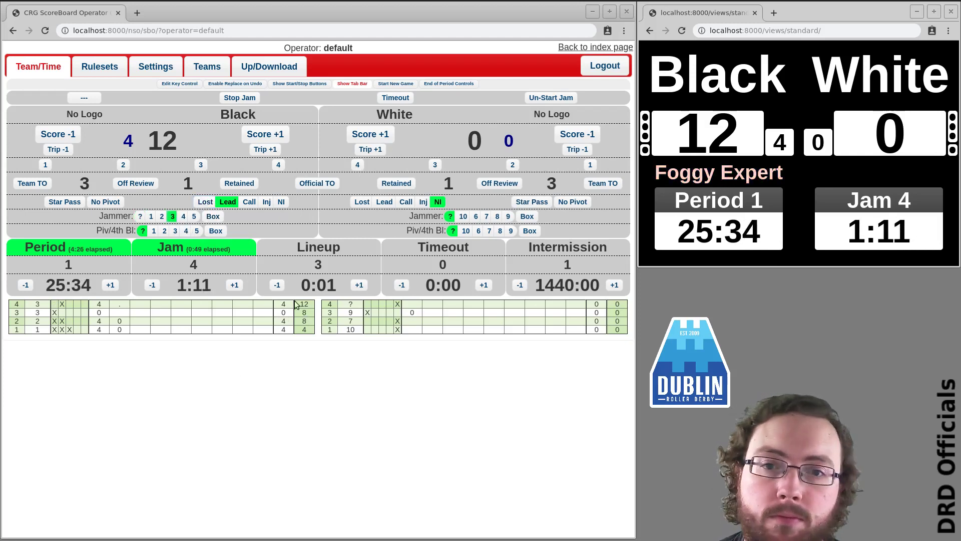
click(497, 215)
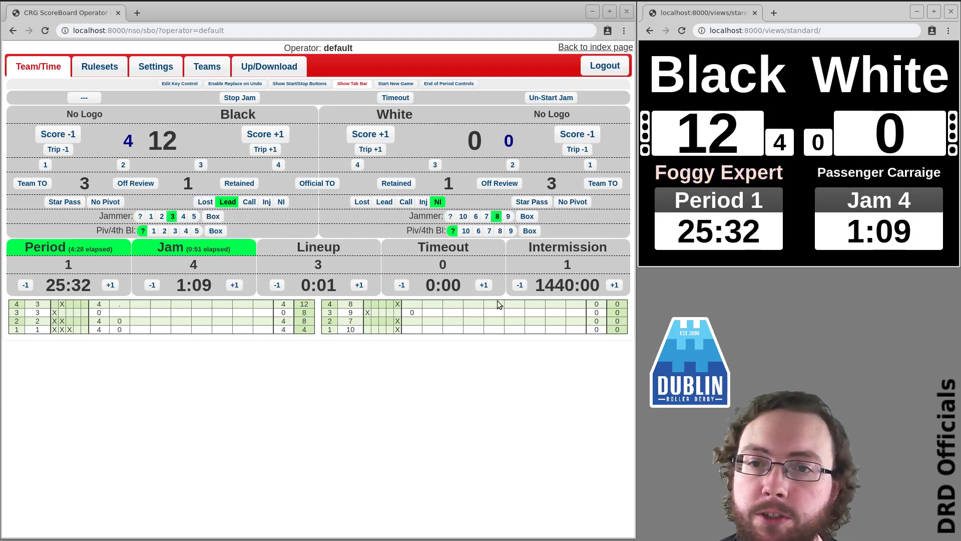